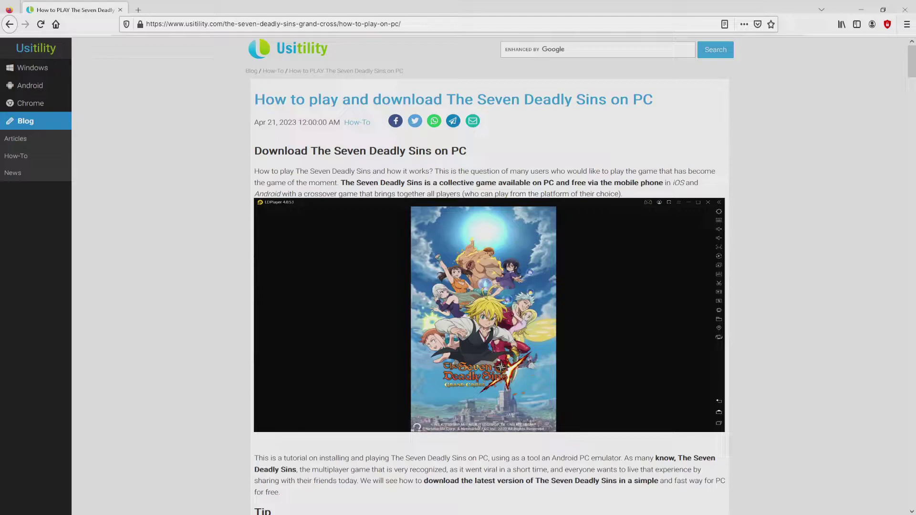
From the how-to article, open the LDPlayer page for The Seven Deadly Sins and download the PC installer there
{"action": "scroll", "coordinate": [489, 275], "scroll_direction": "down", "scroll_amount": 5}
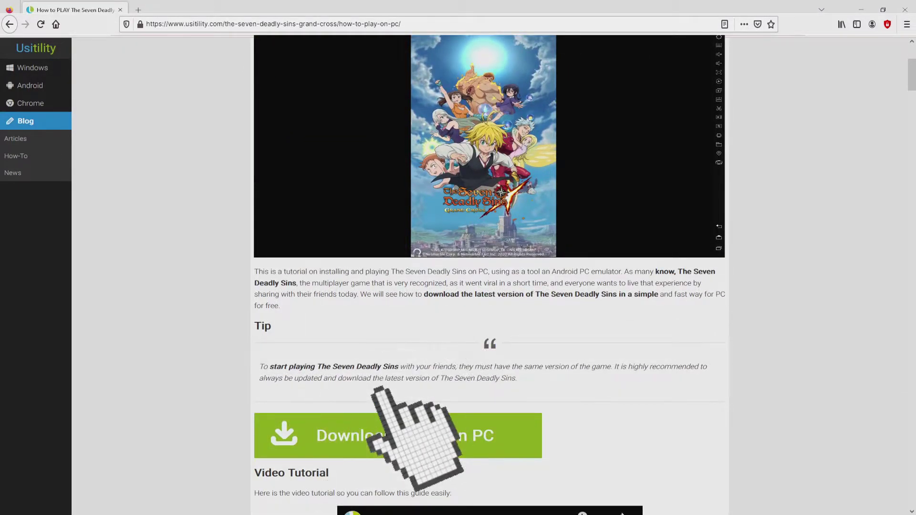
{"action": "left_click", "coordinate": [398, 436]}
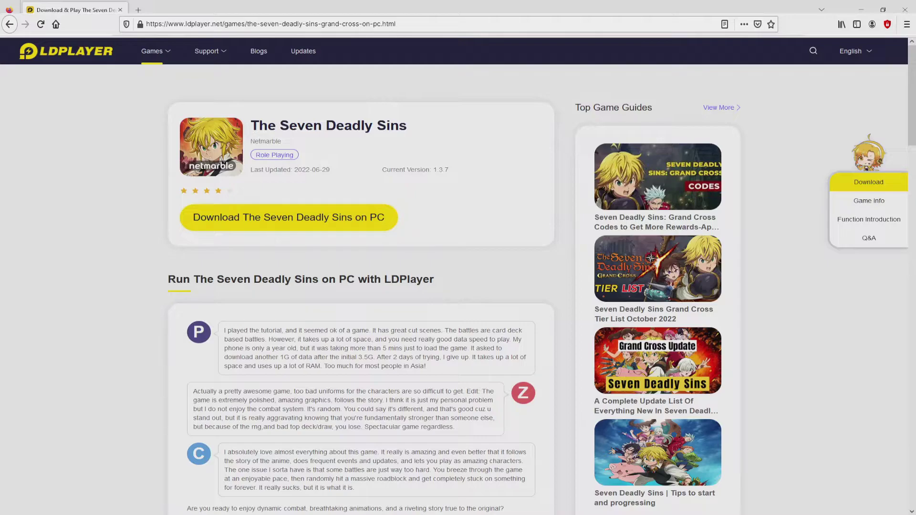
{"action": "scroll", "coordinate": [362, 287], "scroll_direction": "down", "scroll_amount": 18}
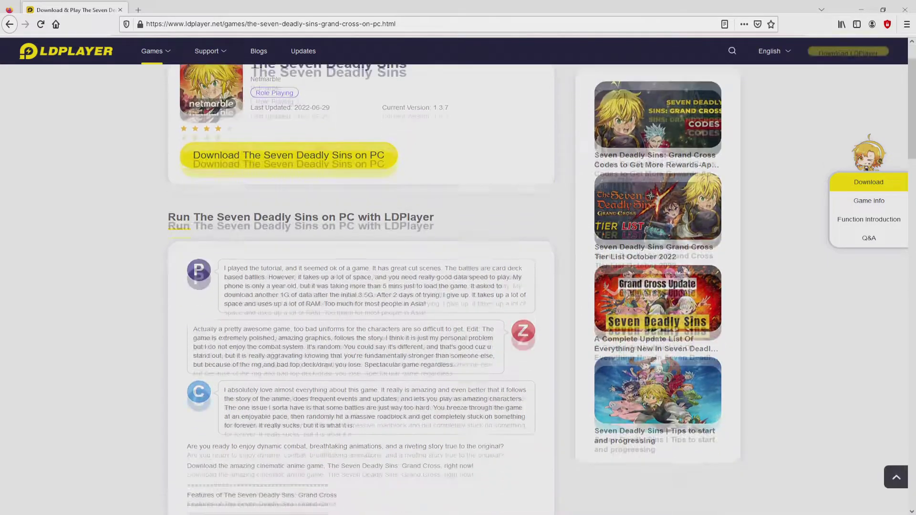
{"action": "scroll", "coordinate": [361, 286], "scroll_direction": "down", "scroll_amount": 4}
{"action": "scroll", "coordinate": [361, 287], "scroll_direction": "up", "scroll_amount": 6}
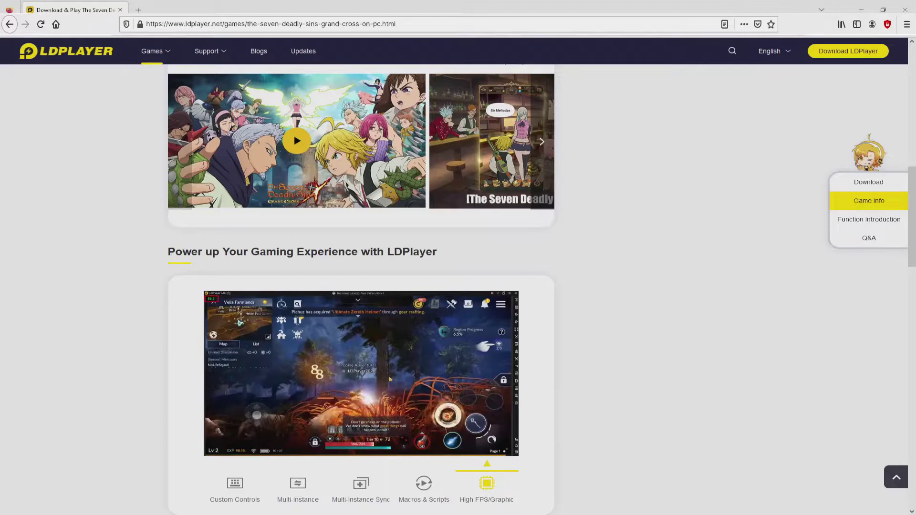
{"action": "scroll", "coordinate": [363, 286], "scroll_direction": "up", "scroll_amount": 5}
{"action": "scroll", "coordinate": [362, 286], "scroll_direction": "up", "scroll_amount": 7}
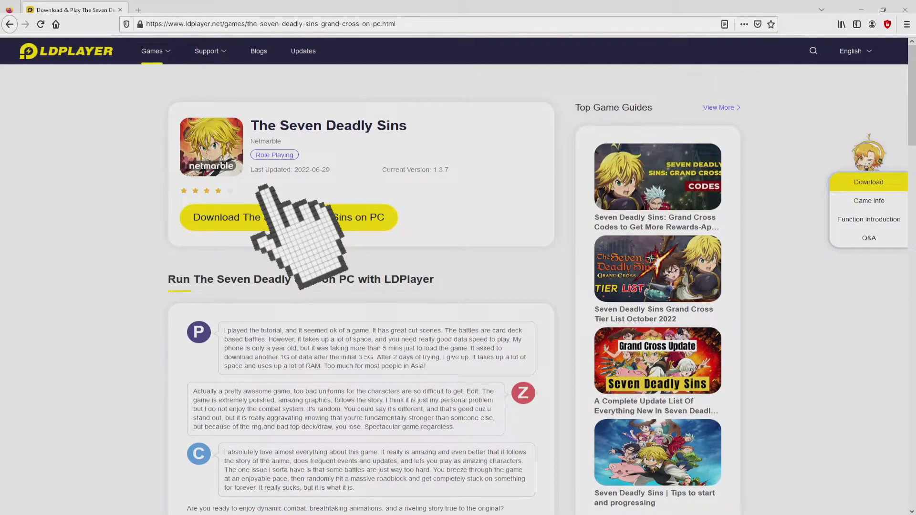
{"action": "left_click", "coordinate": [289, 217]}
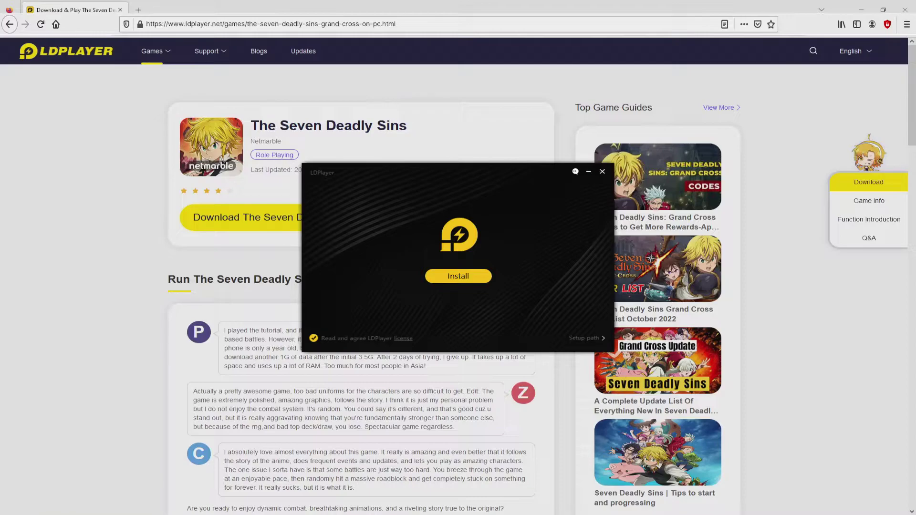
Minimize the browser to show the desktop and check the installation path in the LDPlayer installer
{"action": "key", "text": "super+Down"}
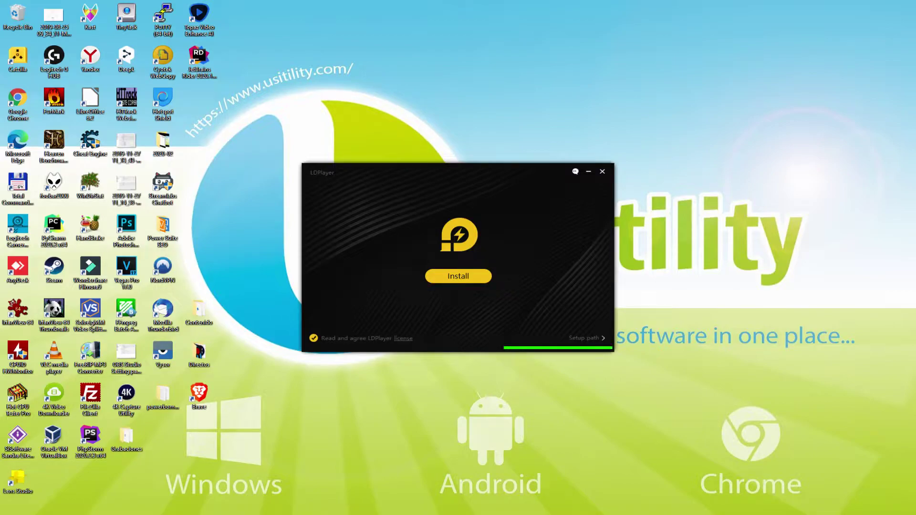
{"action": "left_click", "coordinate": [558, 329]}
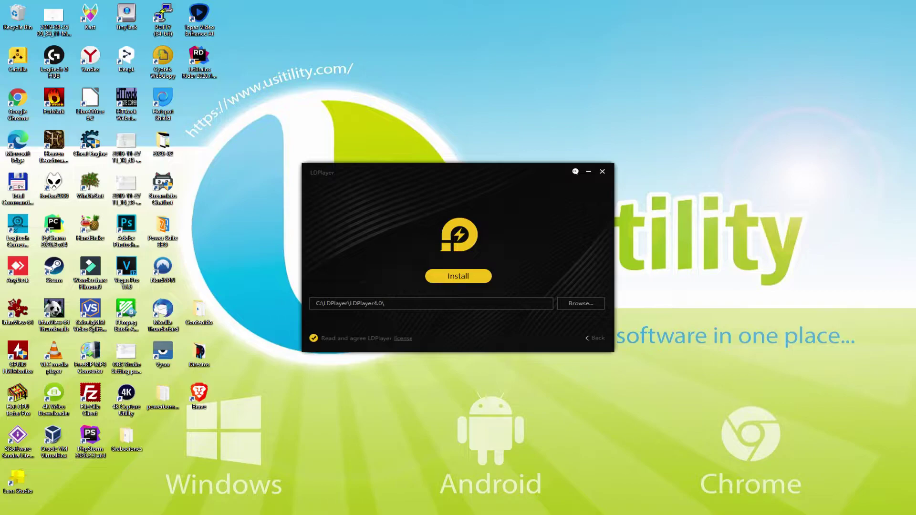
{"action": "left_click", "coordinate": [590, 337]}
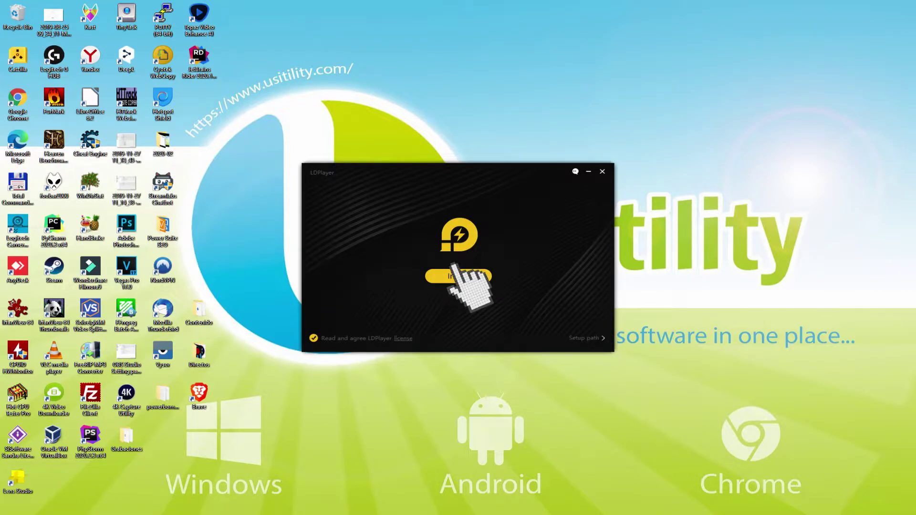
Install LDPlayer in the default folder, rejecting the Avast Free Antivirus and McAfee WebAdvisor offers
{"action": "left_click", "coordinate": [454, 275]}
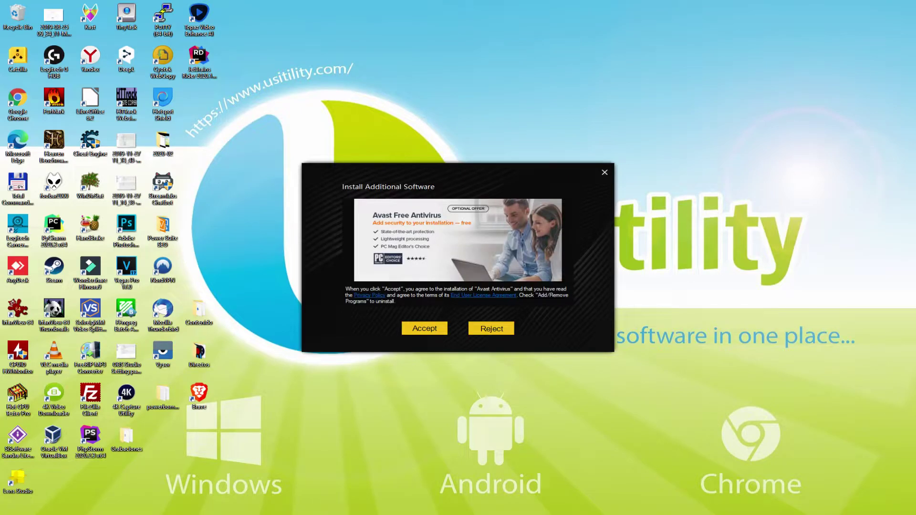
{"action": "left_click", "coordinate": [490, 328]}
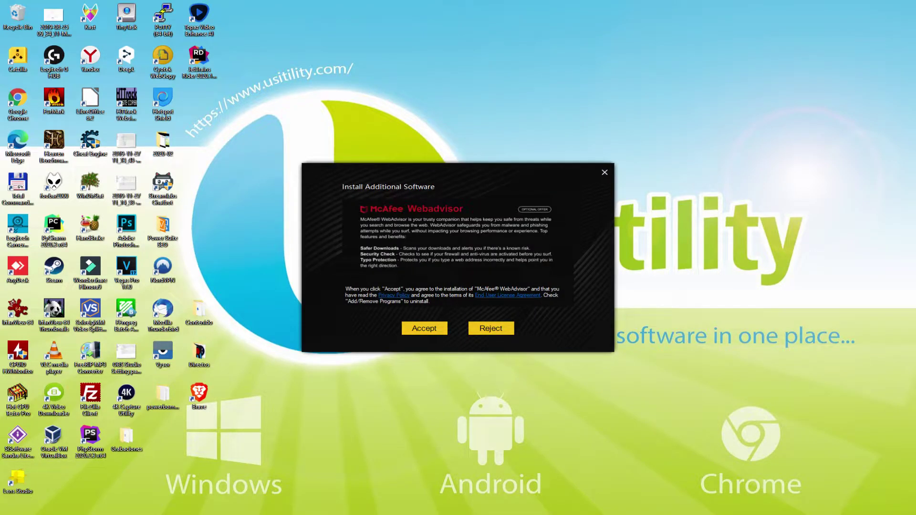
{"action": "left_click", "coordinate": [490, 328]}
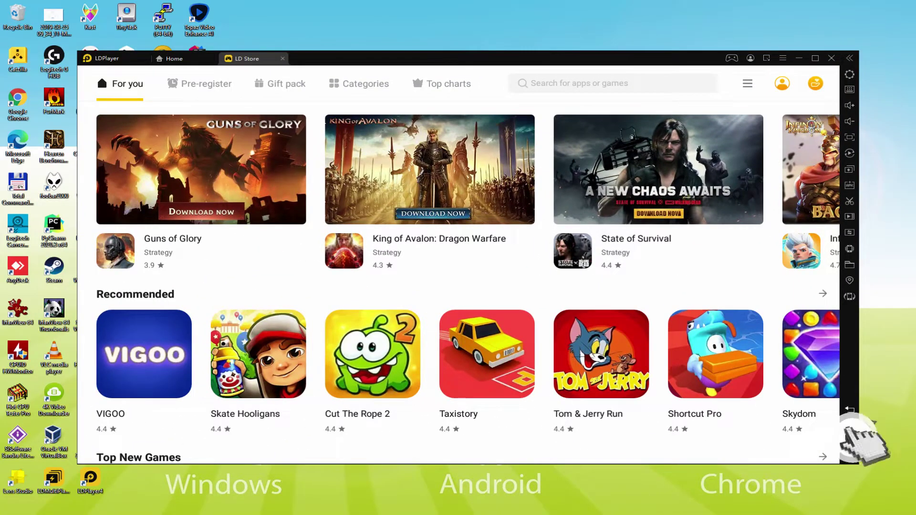
Leave LD Store for the emulator's home screen and open Play Store from the System Apps folder
{"action": "left_click", "coordinate": [795, 336]}
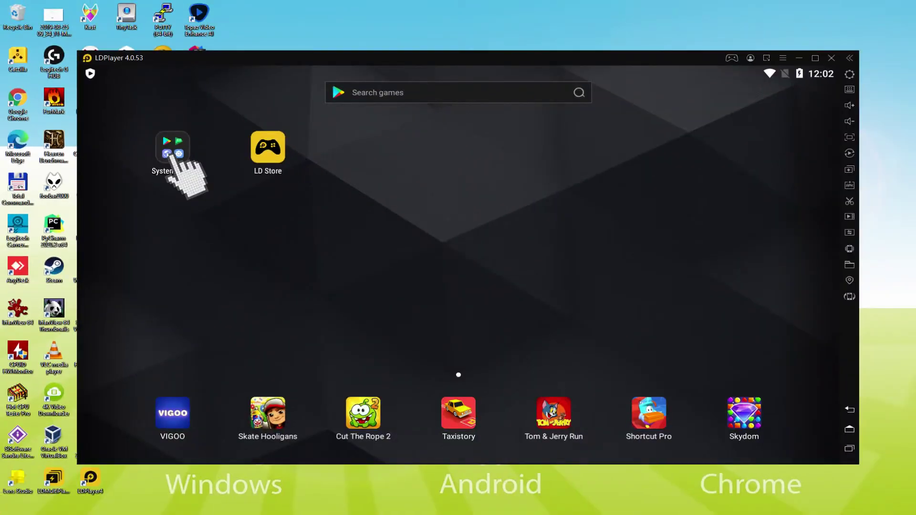
{"action": "left_click", "coordinate": [293, 134]}
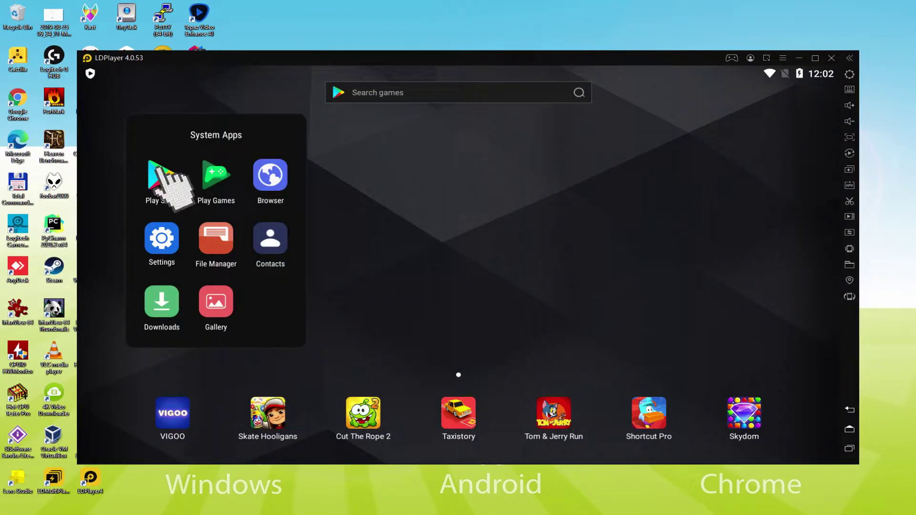
{"action": "left_click", "coordinate": [160, 174]}
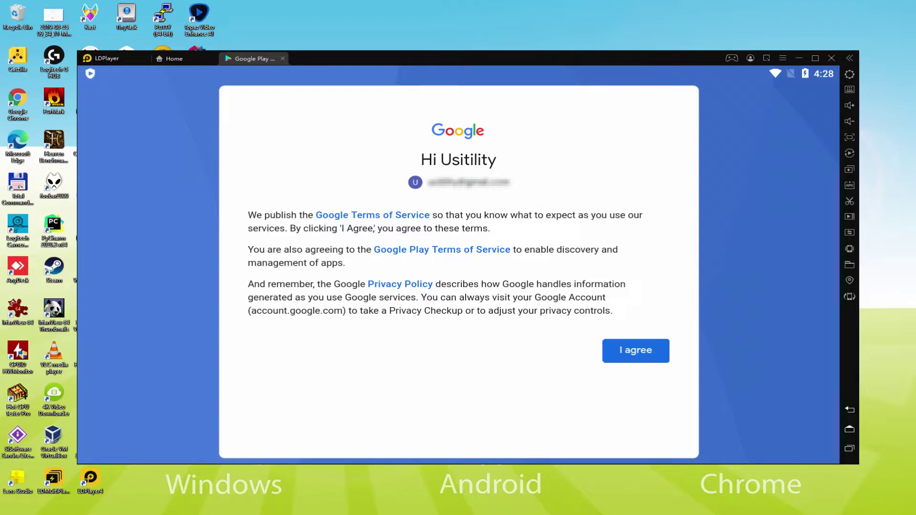
Agree to the Google terms, turn off Back up to Google Drive, and accept the Google services settings
{"action": "left_click", "coordinate": [637, 353]}
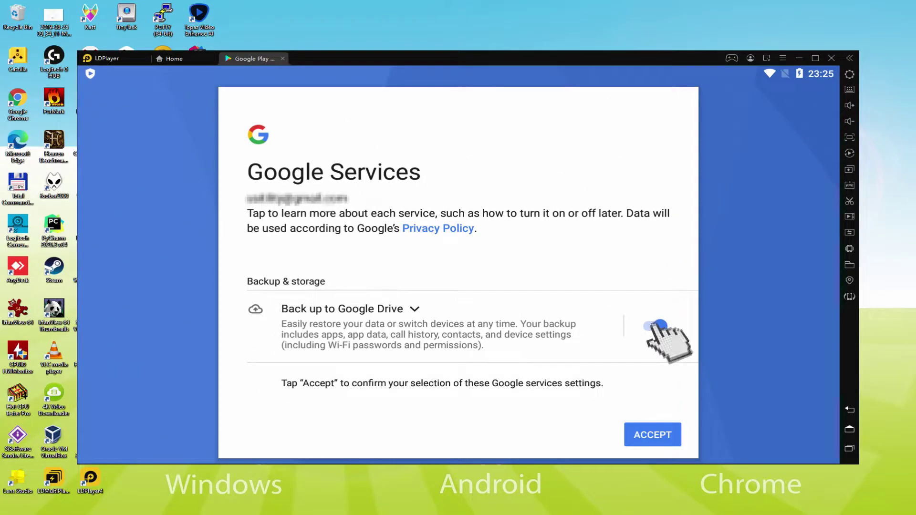
{"action": "left_click", "coordinate": [542, 280]}
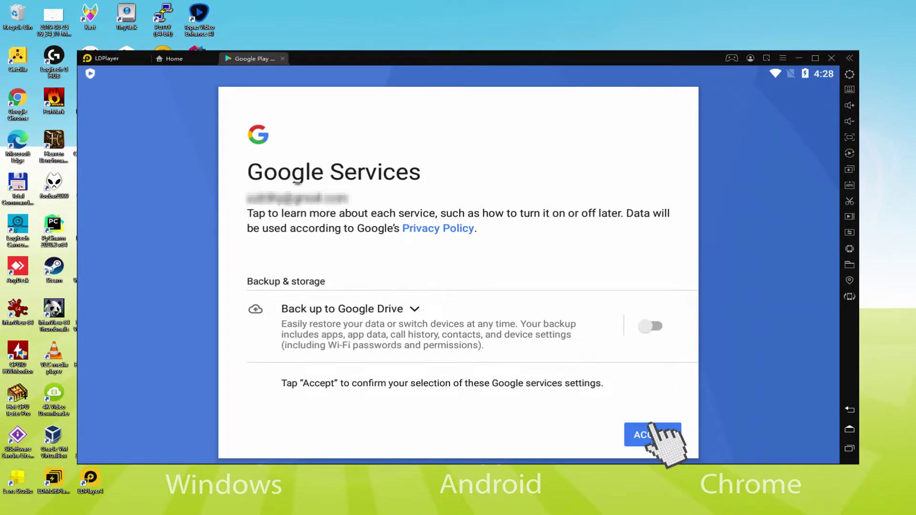
{"action": "left_click", "coordinate": [652, 434]}
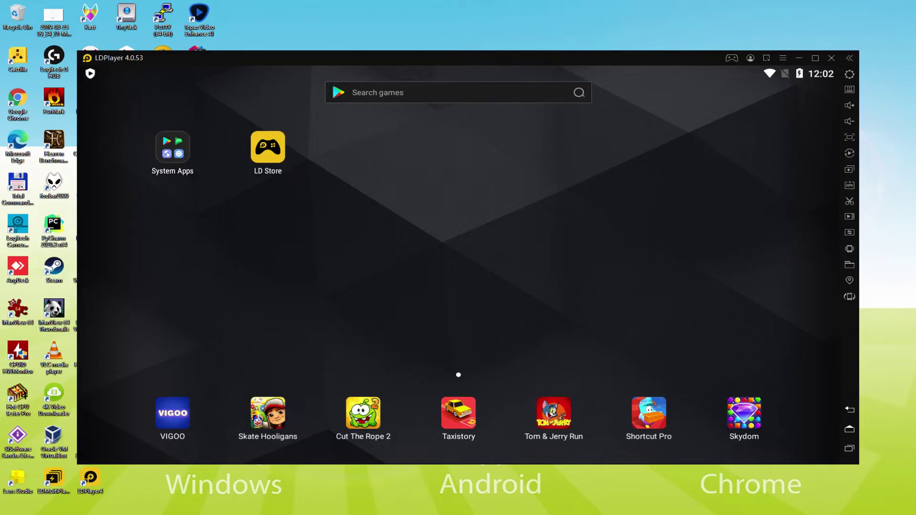
Find "the seven deadly sins" in Play Store and install The Seven Deadly Sins by Netmarble
{"action": "left_click", "coordinate": [172, 148]}
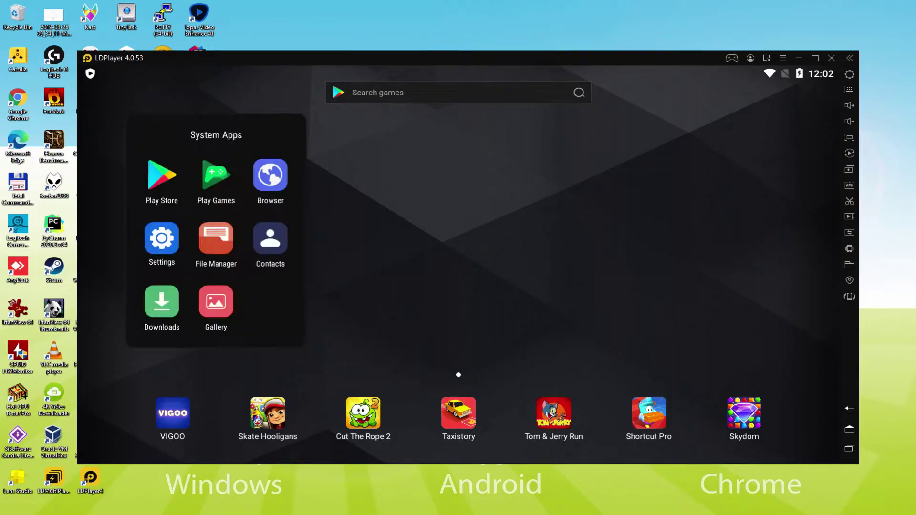
{"action": "left_click", "coordinate": [162, 175]}
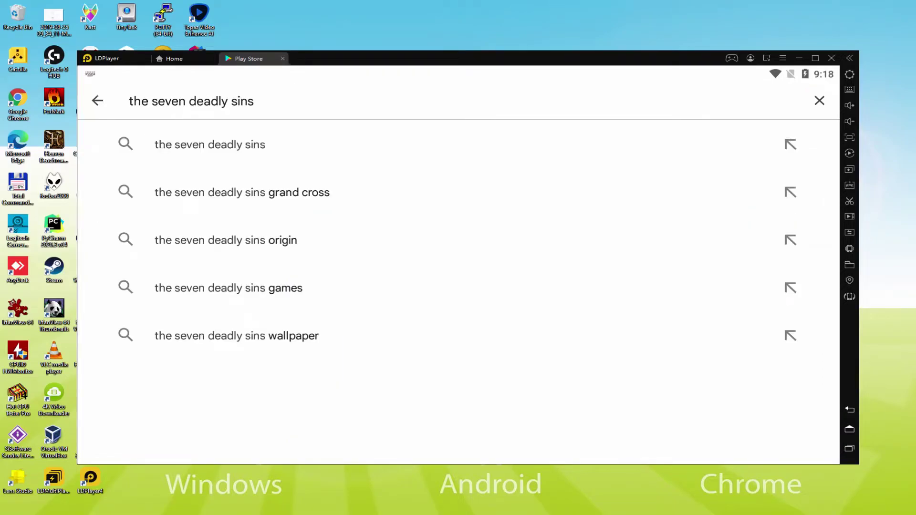
{"action": "left_click", "coordinate": [204, 145]}
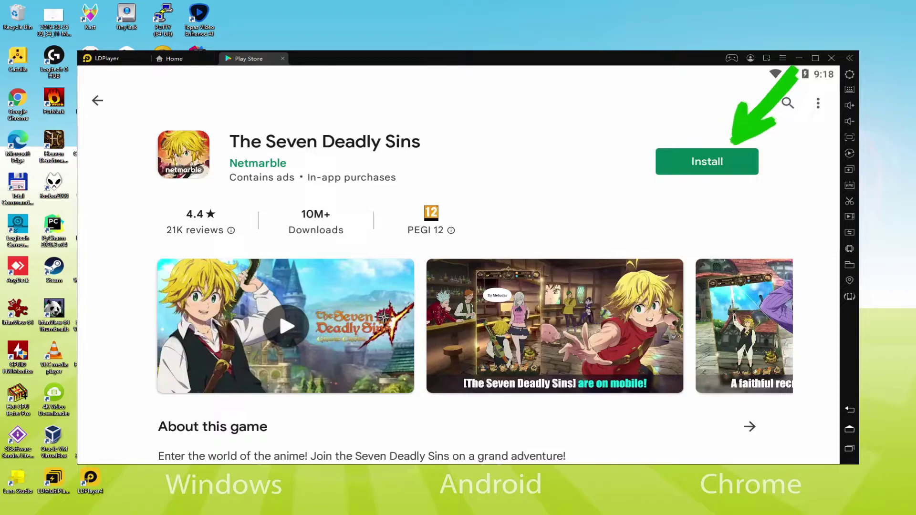
{"action": "left_click", "coordinate": [732, 158]}
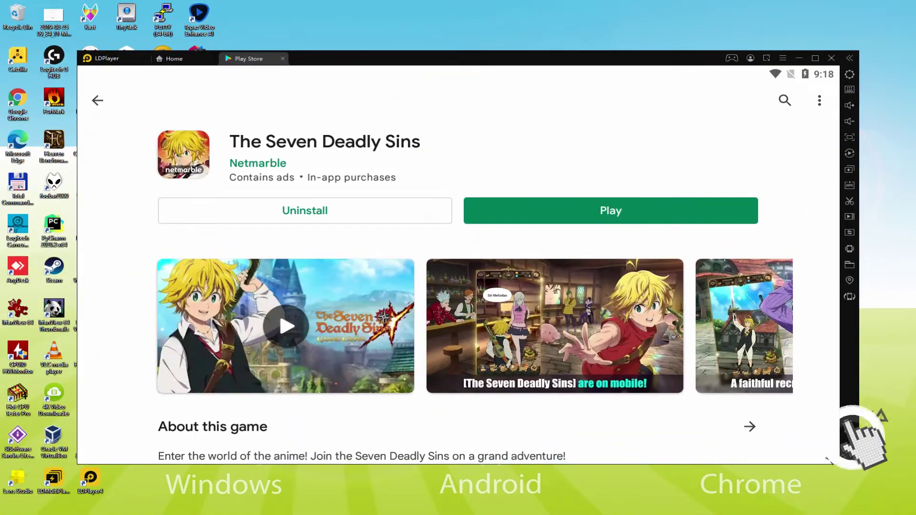
Return to the emulator's home screen and launch the installed Seven Deadly Sins game
{"action": "left_click", "coordinate": [850, 429]}
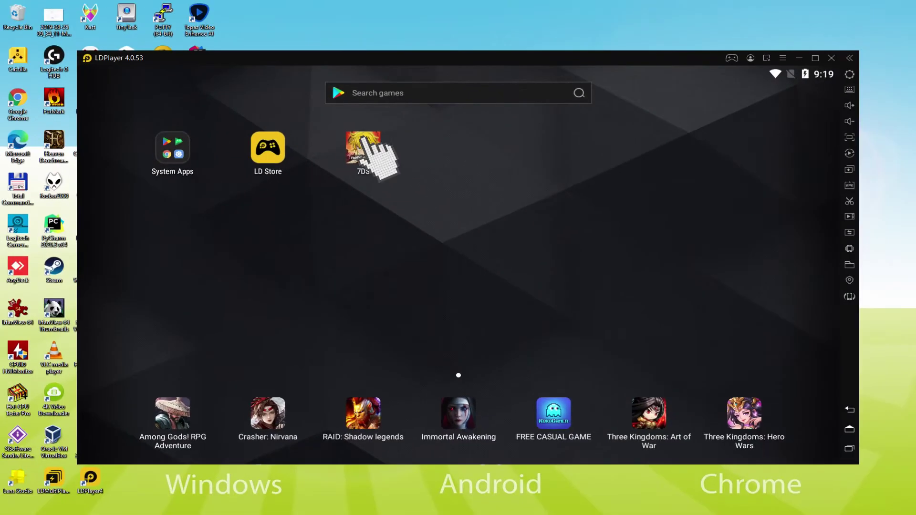
{"action": "left_click", "coordinate": [363, 148]}
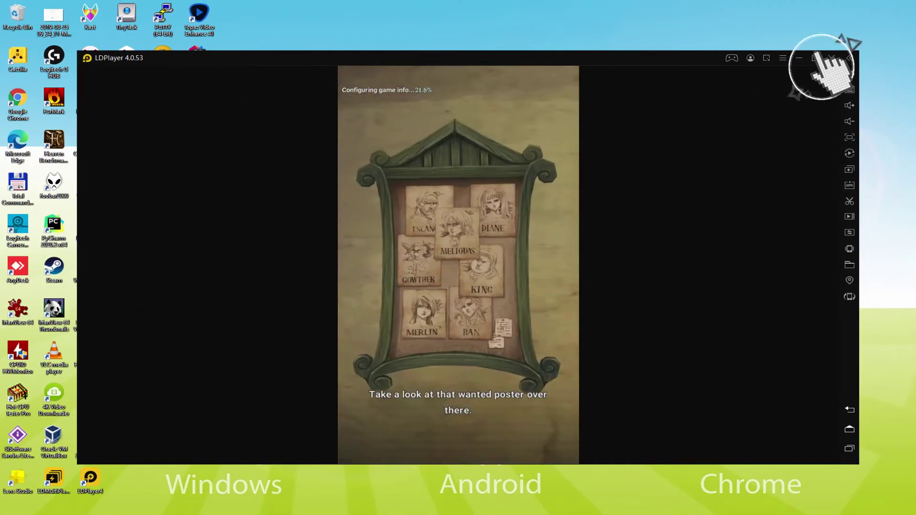
Maximize and restore the emulator window, and switch its full-screen mode on and off
{"action": "left_click", "coordinate": [815, 58]}
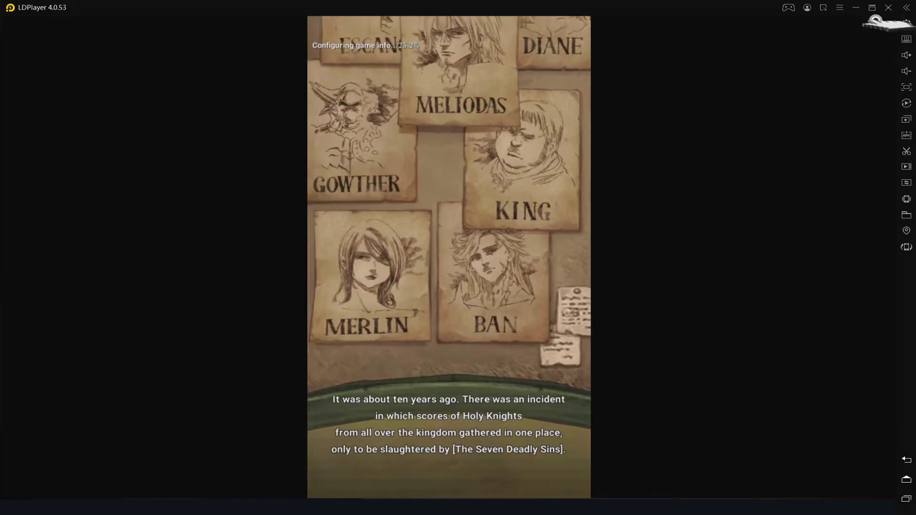
{"action": "left_click", "coordinate": [873, 7]}
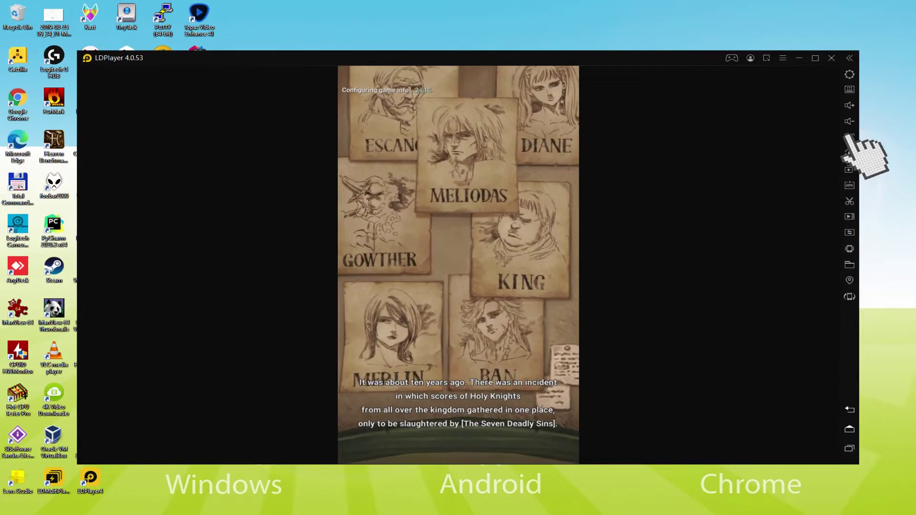
{"action": "left_click", "coordinate": [791, 99]}
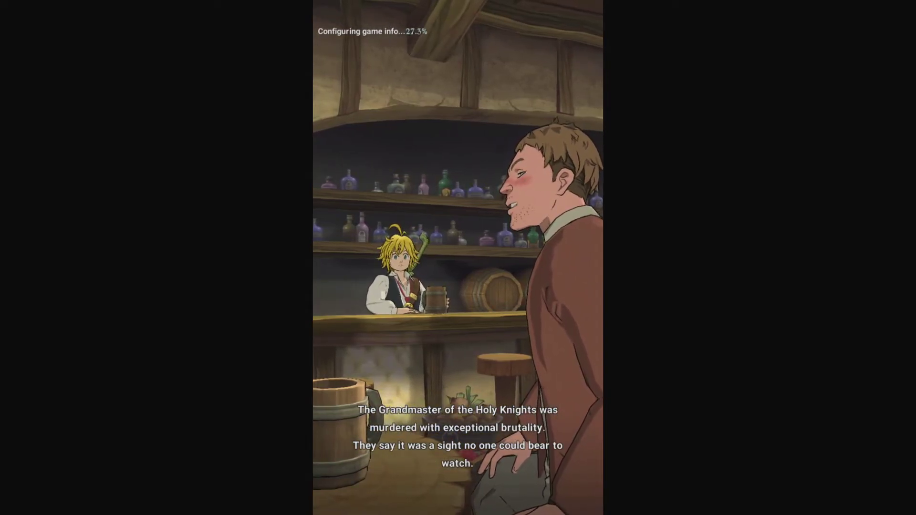
{"action": "key", "text": "F11"}
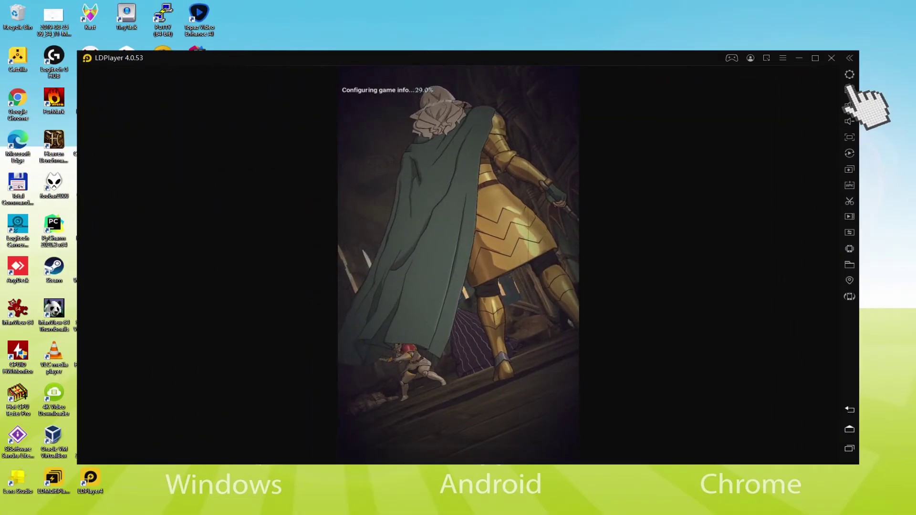
View the emulator's keyboard mapping settings and exit them without changes
{"action": "left_click", "coordinate": [819, 104]}
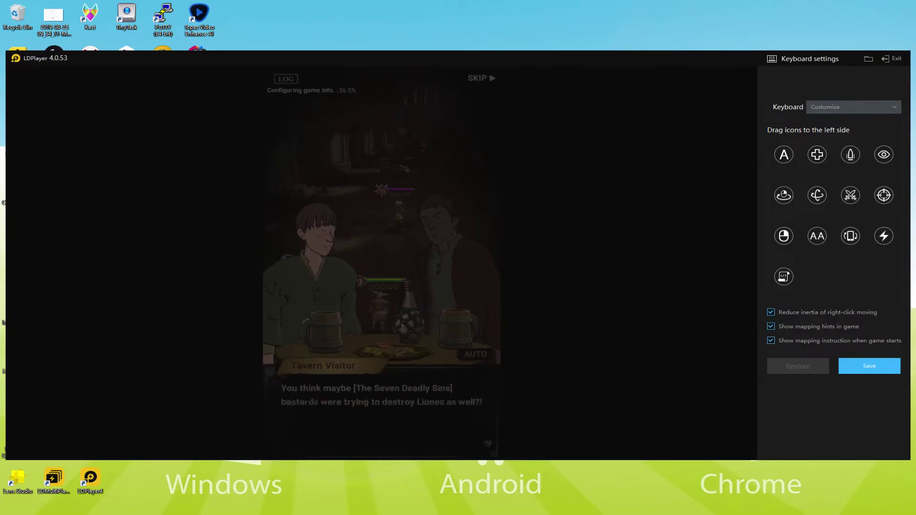
{"action": "left_click", "coordinate": [887, 58]}
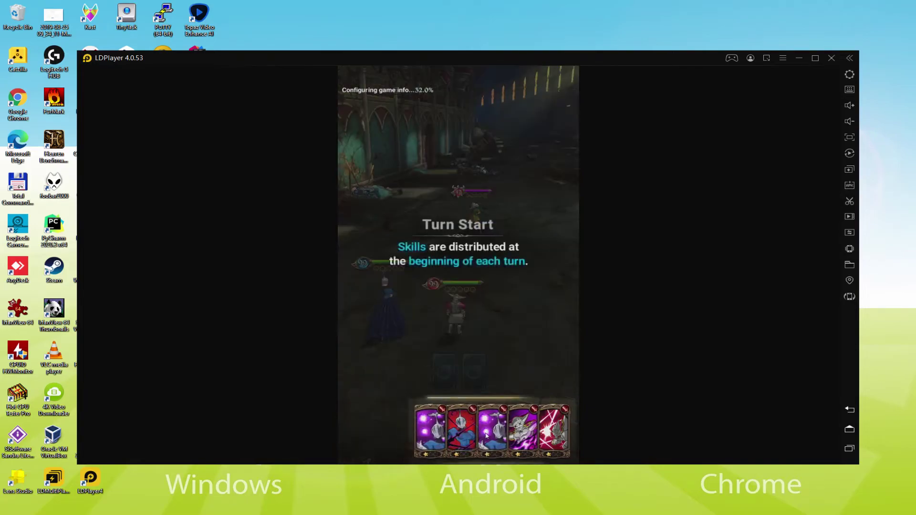
Play the last skill card in the hand and continue through the battle tutorial
{"action": "left_click", "coordinate": [551, 432]}
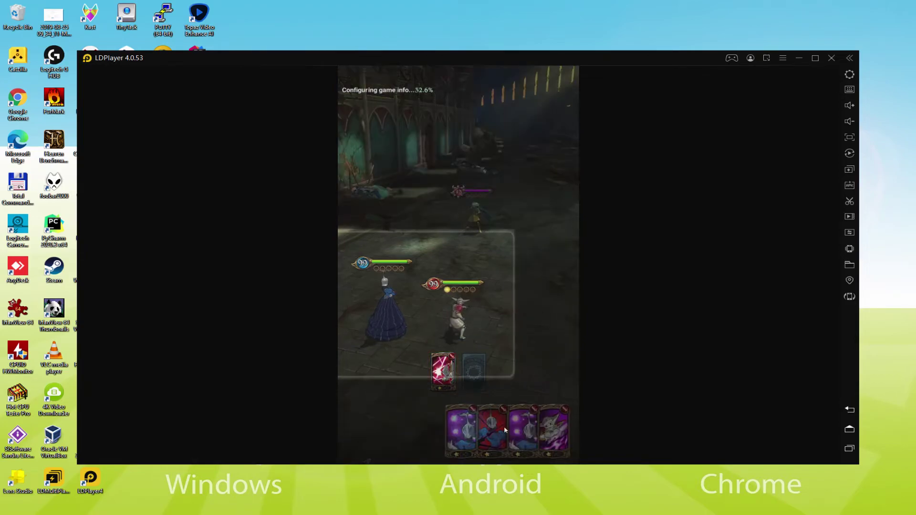
{"action": "left_click", "coordinate": [464, 361]}
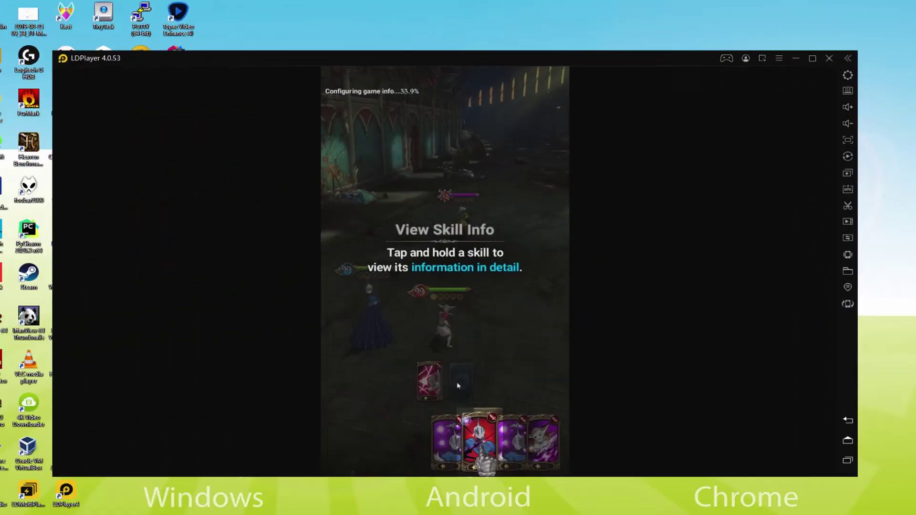
Set the emulator's tablet resolution to 960x540 (dpi 160) and save the settings
{"action": "left_click", "coordinate": [755, 115]}
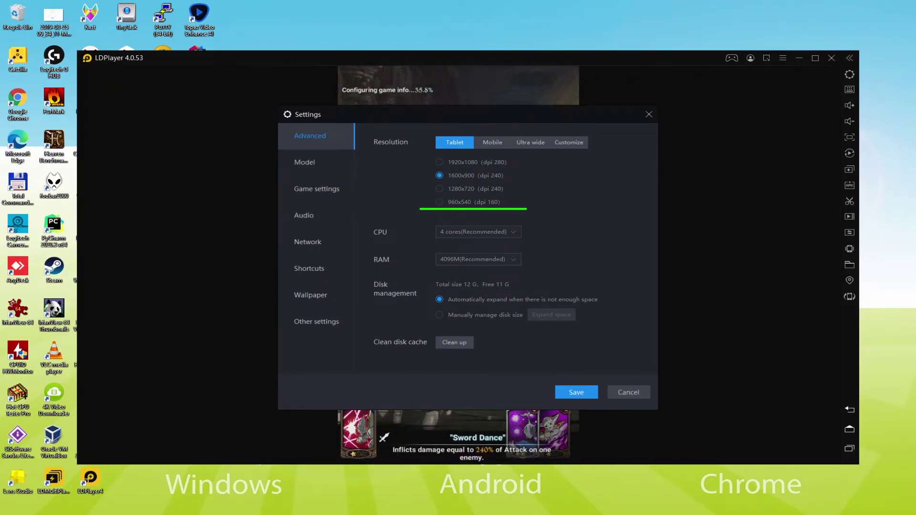
{"action": "left_click", "coordinate": [458, 202]}
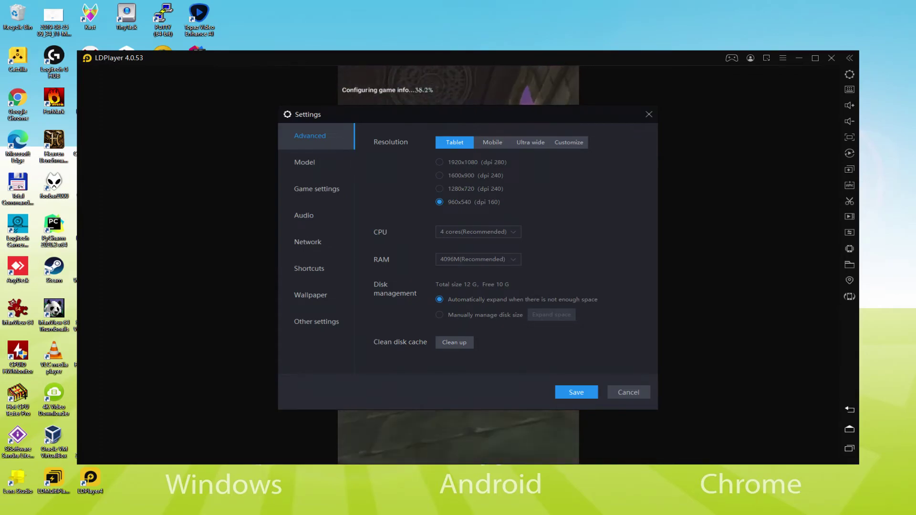
{"action": "key", "text": "Escape"}
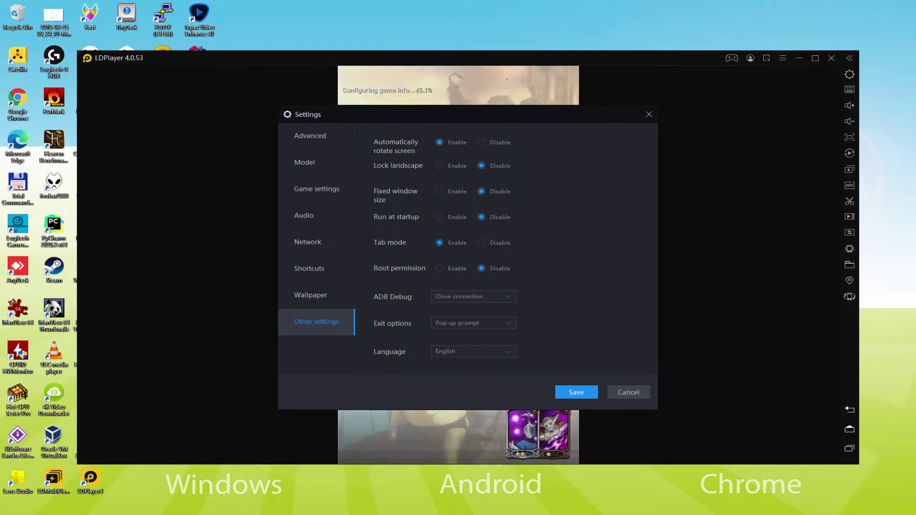
{"action": "left_click", "coordinate": [576, 392]}
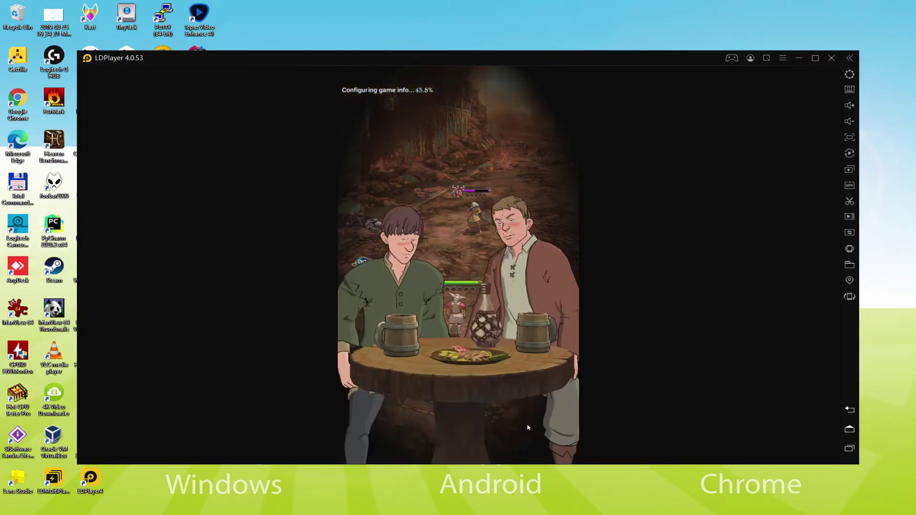
Advance through the Tavern Visitor dialogue until the battle resumes
{"action": "left_click", "coordinate": [498, 381]}
{"action": "left_click", "coordinate": [502, 382]}
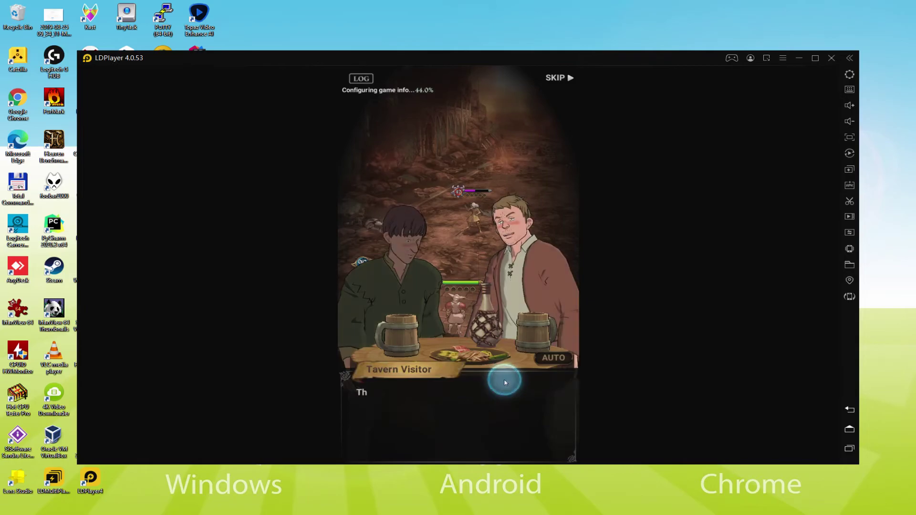
{"action": "left_click", "coordinate": [503, 381]}
{"action": "left_click", "coordinate": [505, 382]}
{"action": "left_click", "coordinate": [505, 382]}
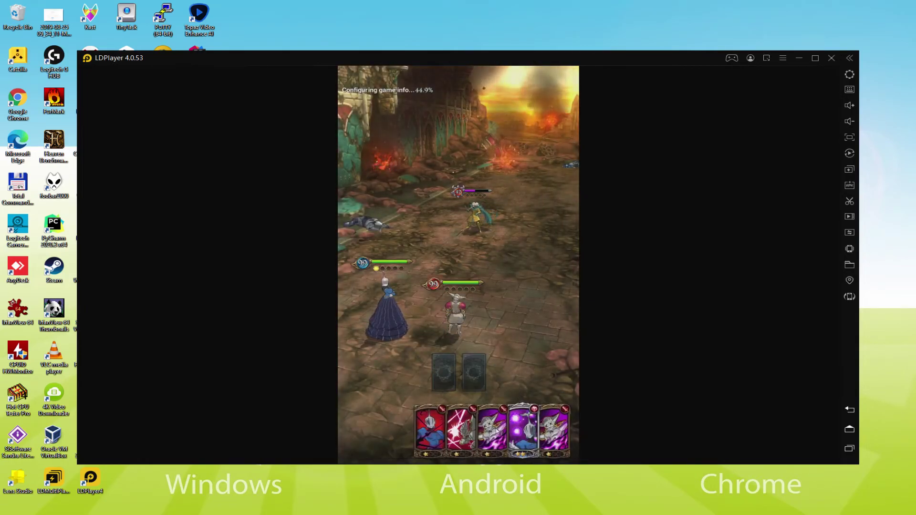
Play the two-star purple skill card and the last purple skill card in the hand to continue the battle
{"action": "left_click", "coordinate": [431, 365]}
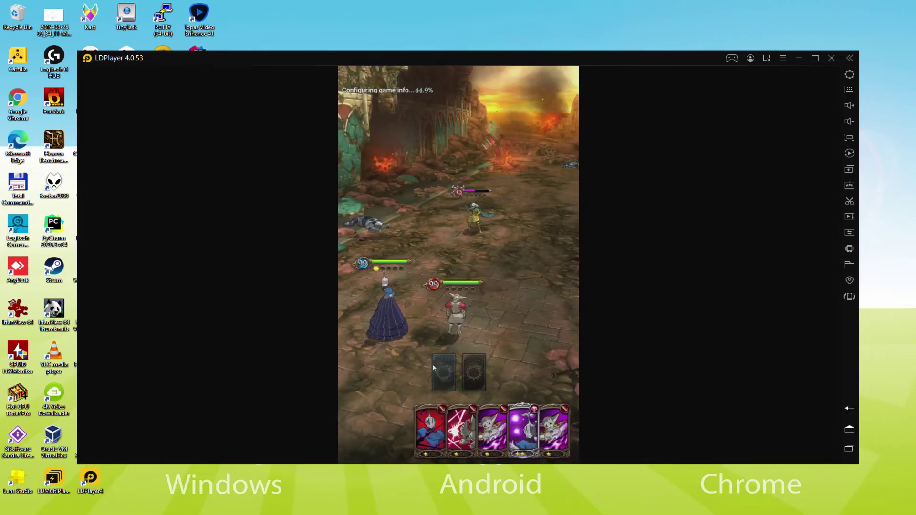
{"action": "left_click", "coordinate": [523, 429]}
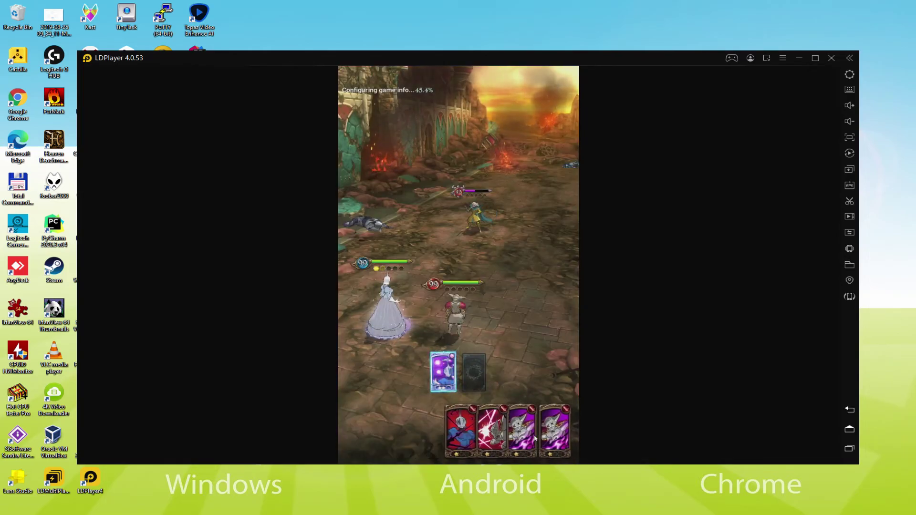
{"action": "left_click", "coordinate": [478, 367]}
{"action": "left_click", "coordinate": [544, 425]}
{"action": "left_click", "coordinate": [520, 344]}
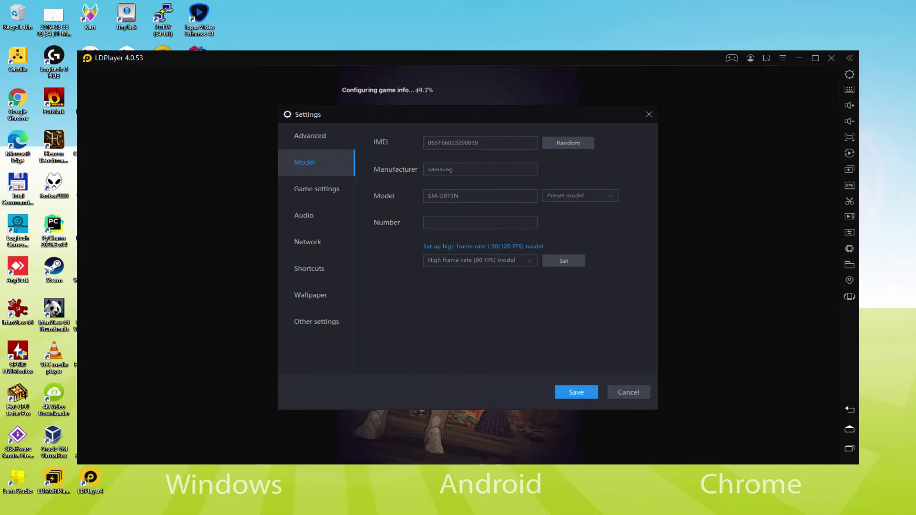
Close the emulator's device model settings without changes and continue through the tavern cutscene
{"action": "key", "text": "Escape"}
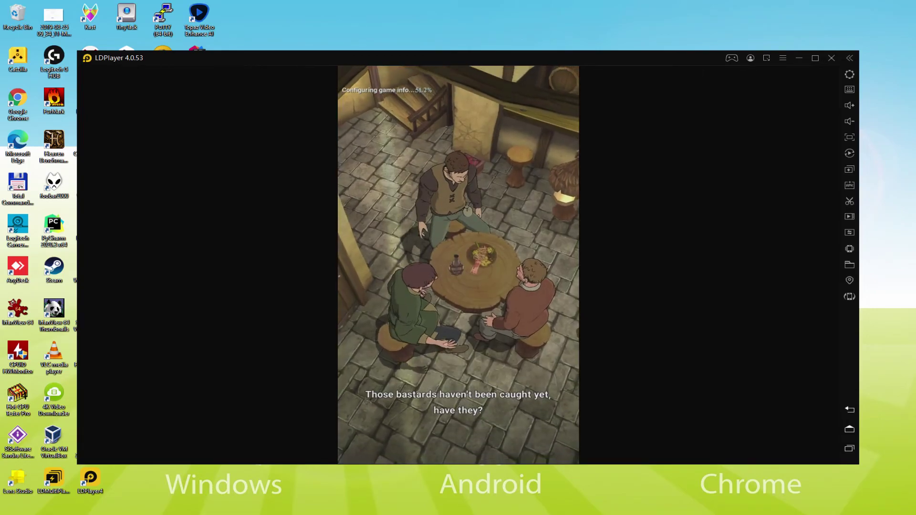
{"action": "left_click", "coordinate": [492, 387]}
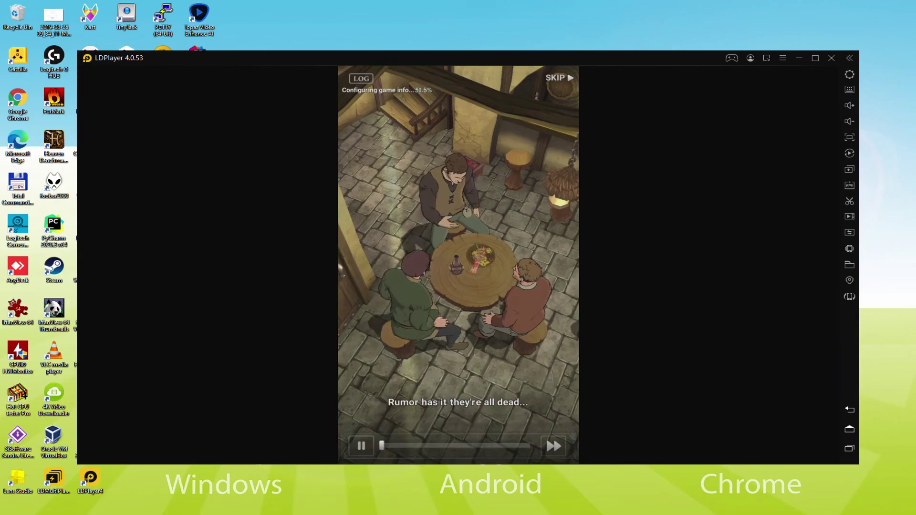
{"action": "left_click", "coordinate": [530, 379]}
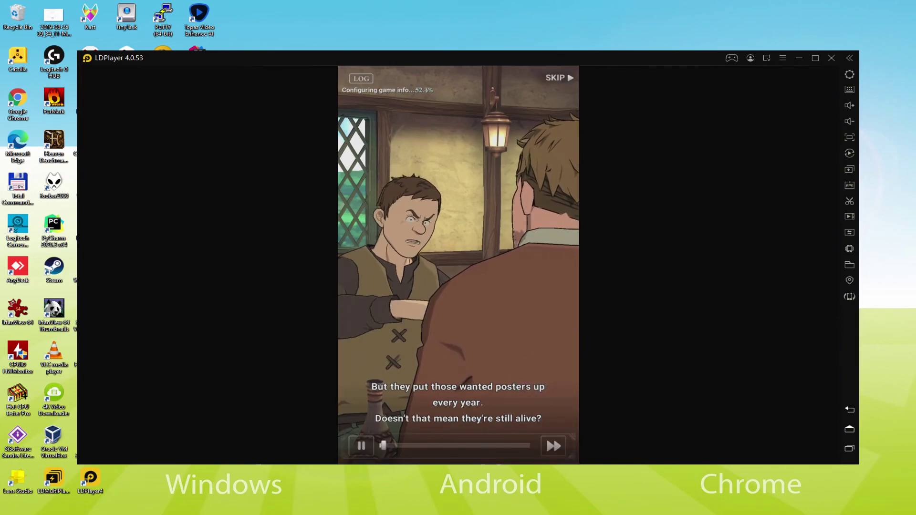